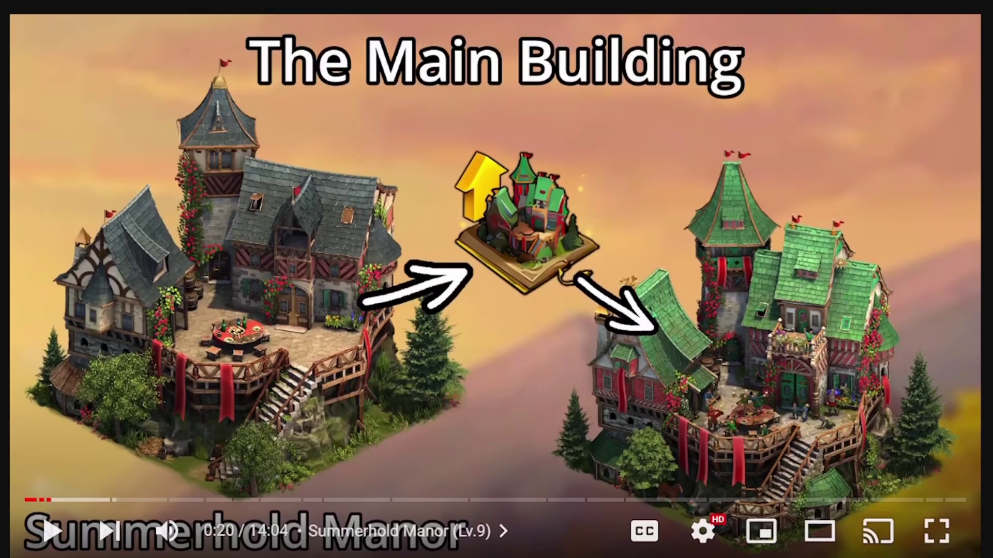
scroll(497, 279, down, 2)
scroll(496, 279, down, 4)
scroll(497, 279, down, 2)
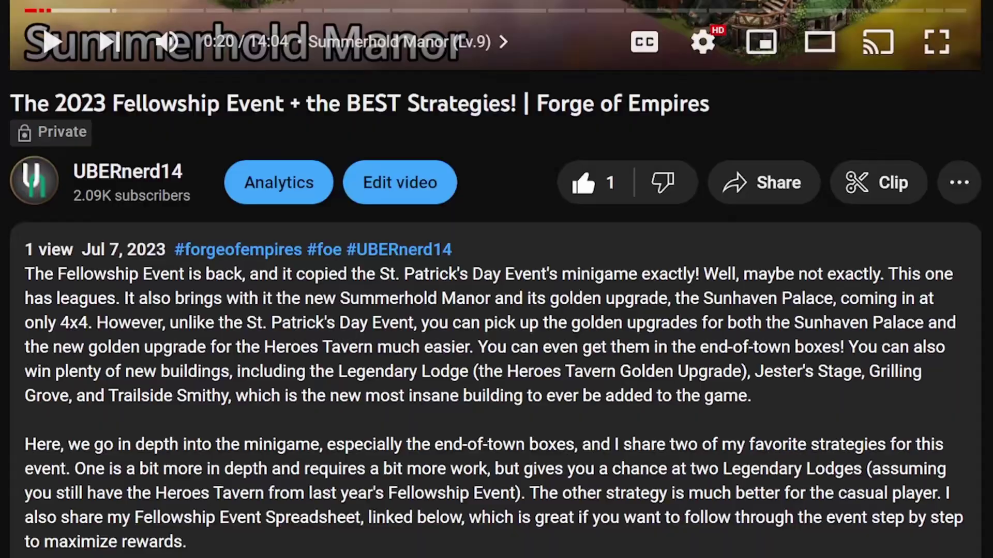
scroll(228, 460, down, 2)
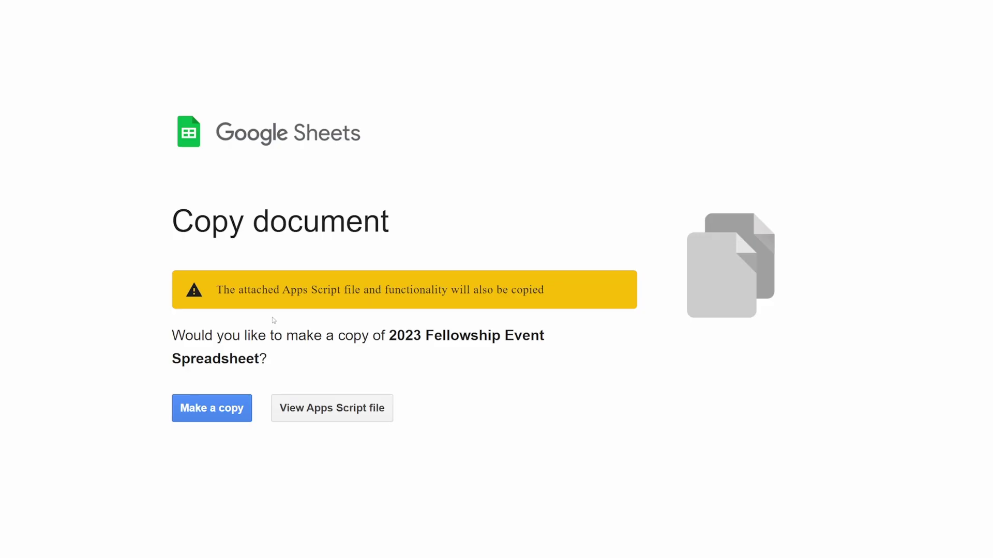
Create a personal copy of the 2023 Fellowship Event Spreadsheet via Make a copy
drag(196, 292, 546, 294)
click(553, 296)
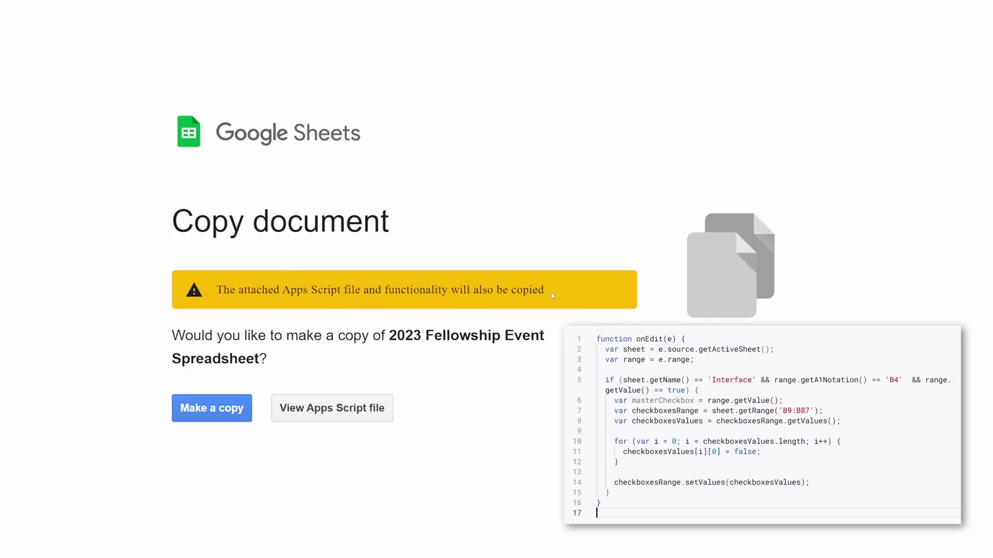
click(239, 418)
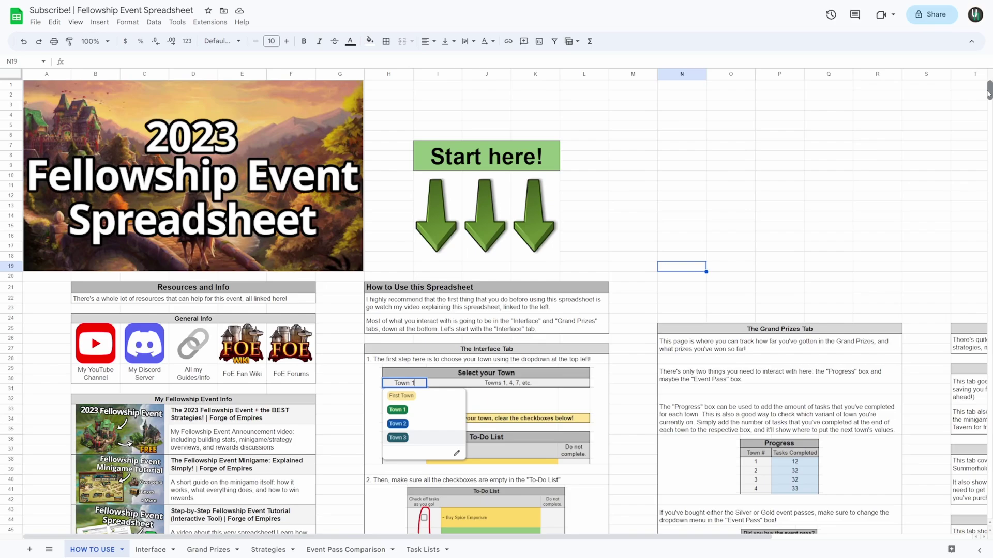
drag(989, 91, 988, 104)
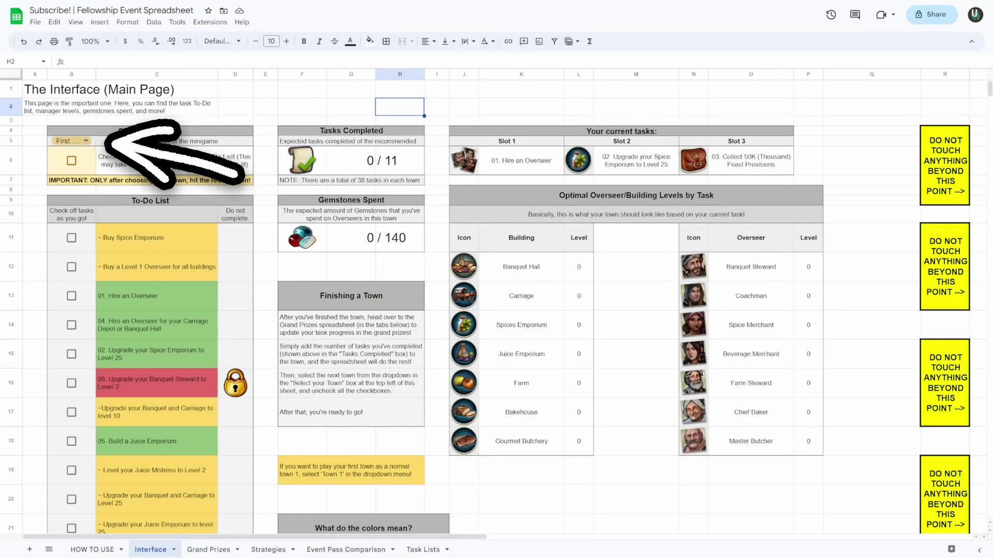
click(72, 142)
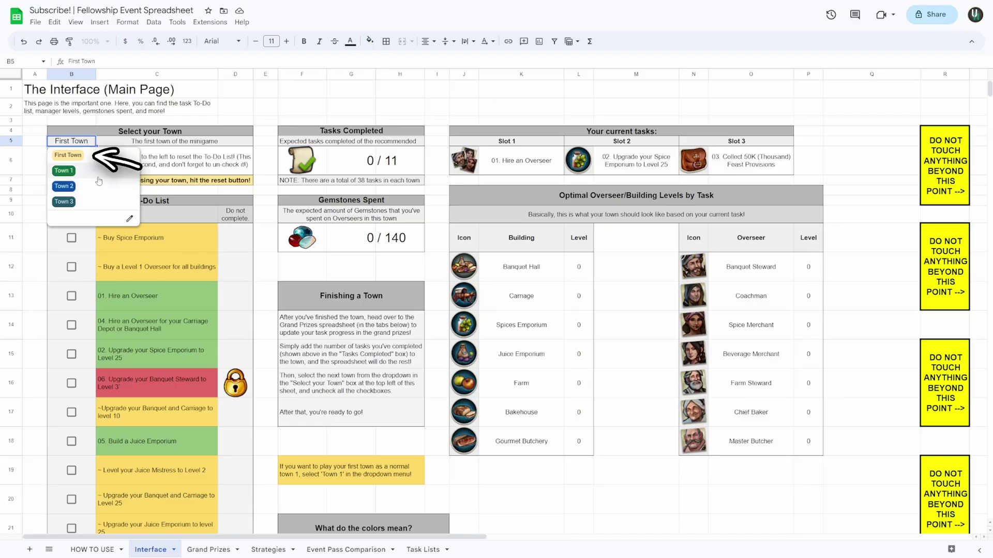
click(65, 171)
click(78, 141)
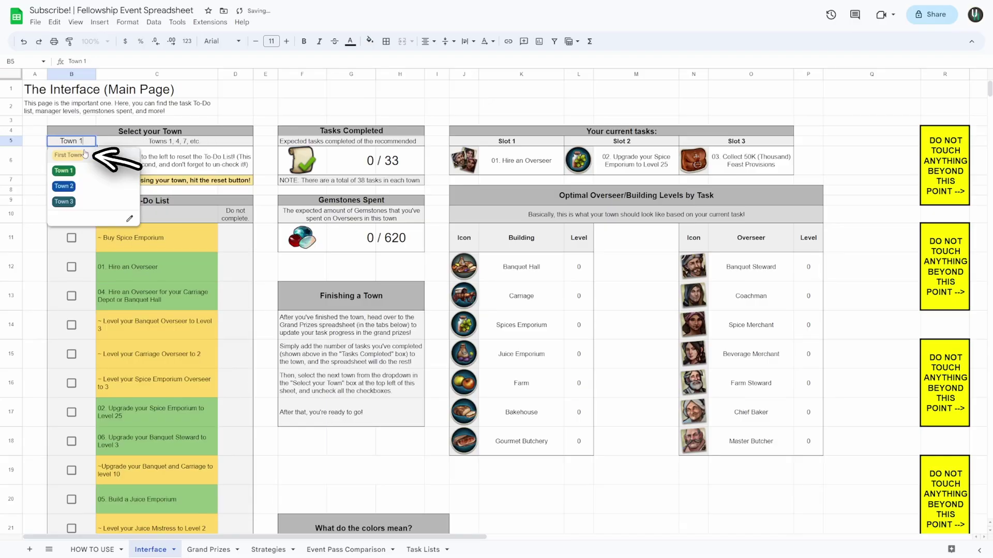
click(80, 188)
click(175, 203)
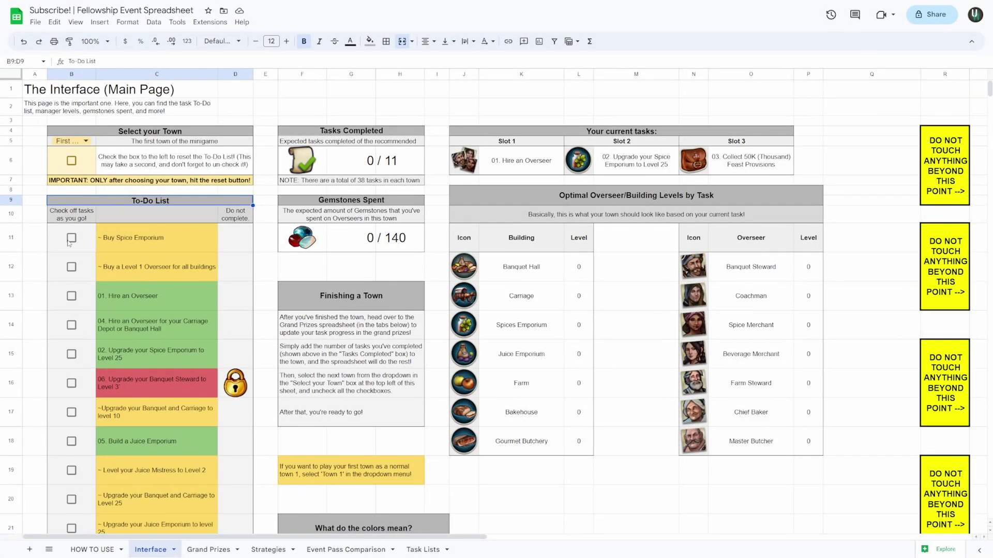
Check the nine To-Do boxes B11-B19, from Buy Spice Emporium through the Juice Mistress level task
click(72, 238)
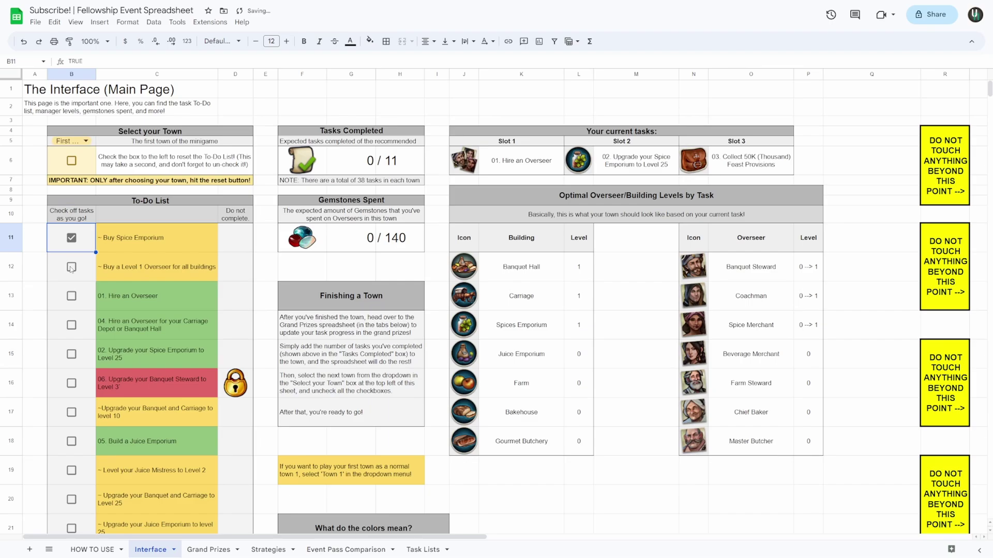
click(72, 267)
click(70, 297)
click(72, 325)
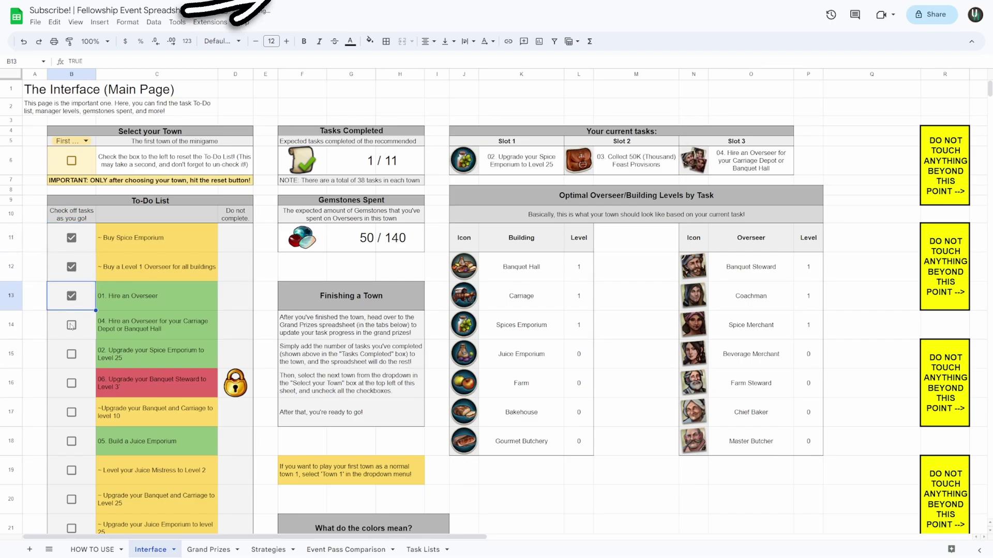
click(71, 357)
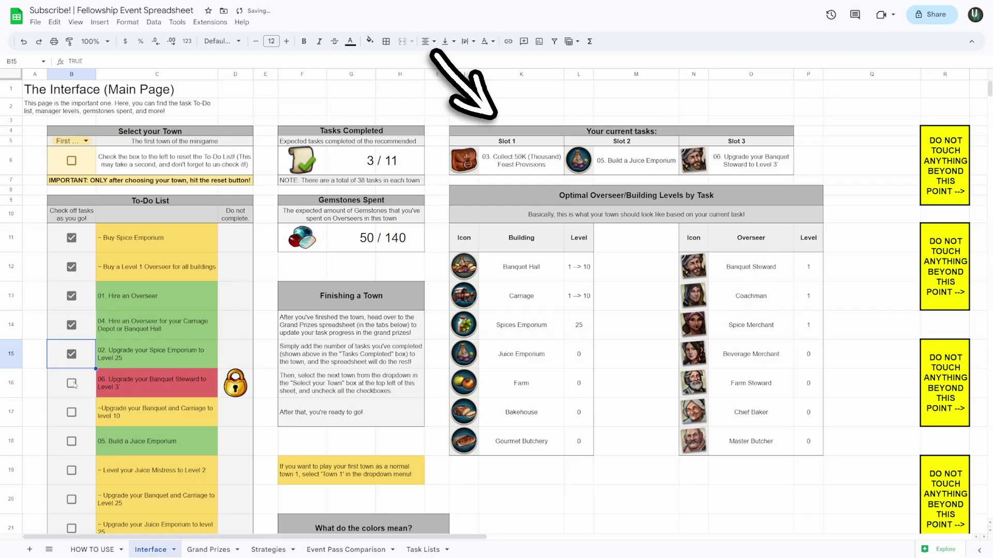
click(72, 383)
click(72, 413)
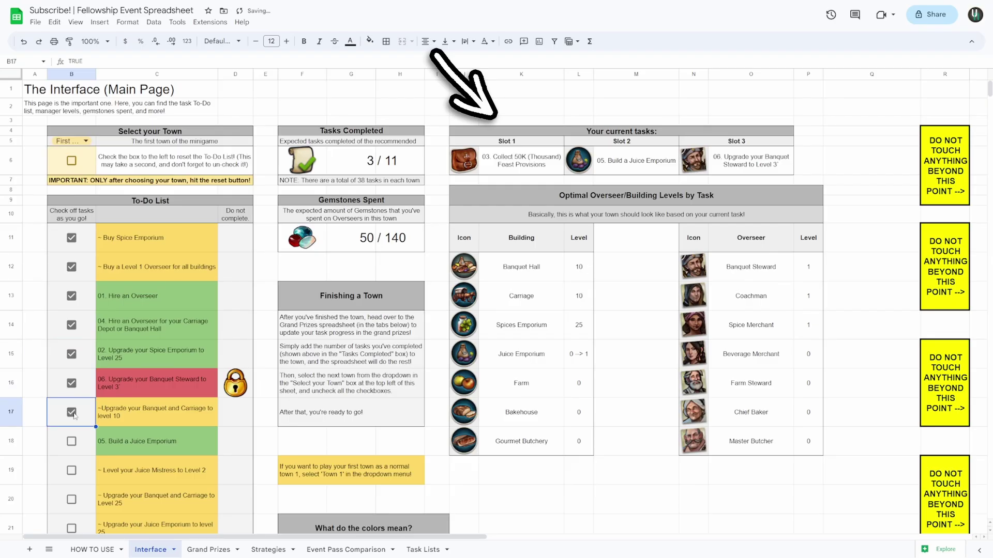
click(72, 442)
click(72, 471)
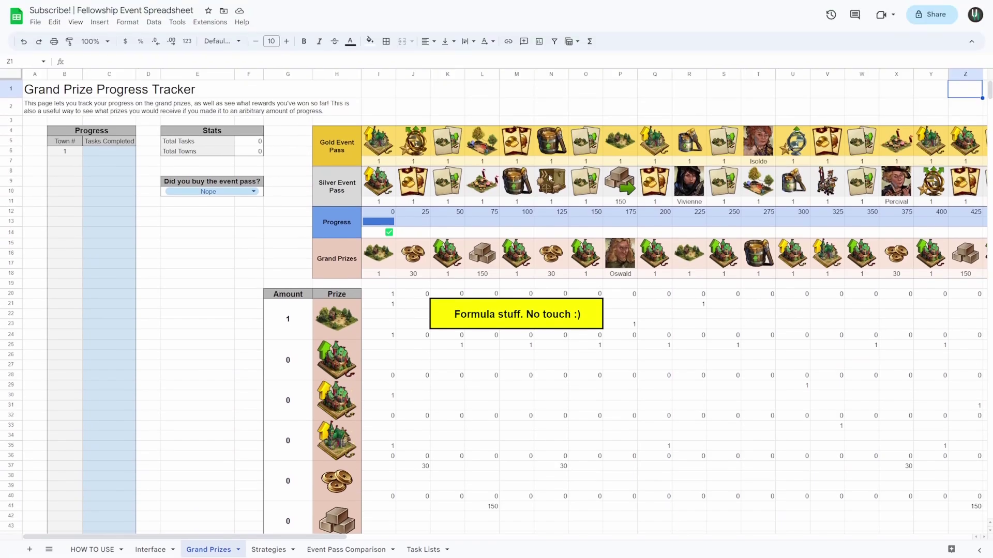
Enter the towns' completed task counts (14, 32, 33, 33, 32…) down column C from C6
click(93, 154)
text(14)
key(Return)
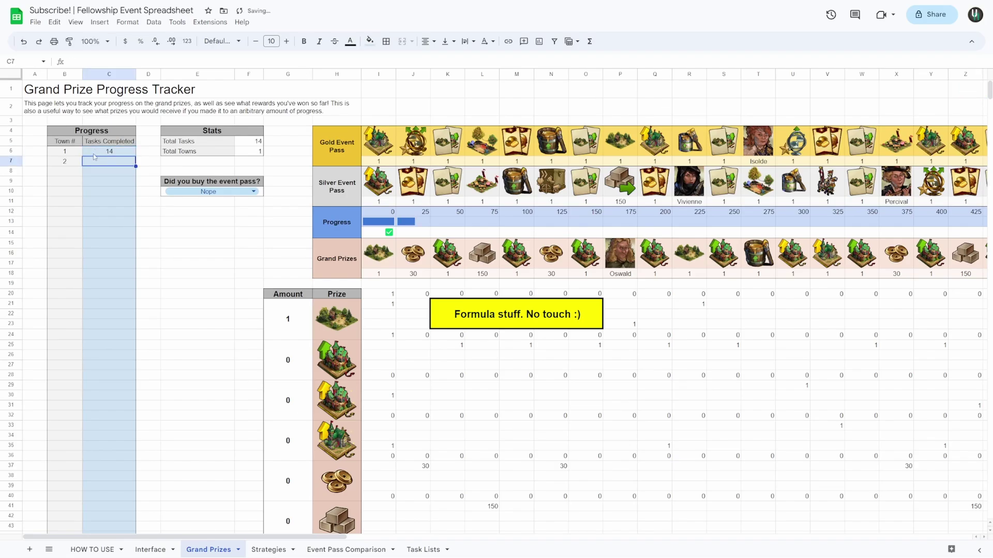
text(32)
key(Return)
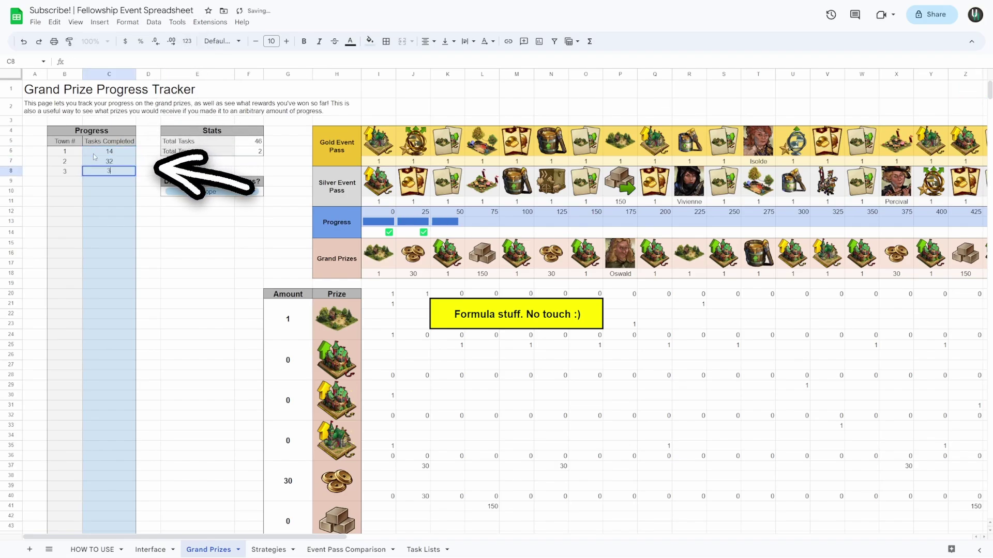
text(33)
key(Return)
text(33)
key(Return)
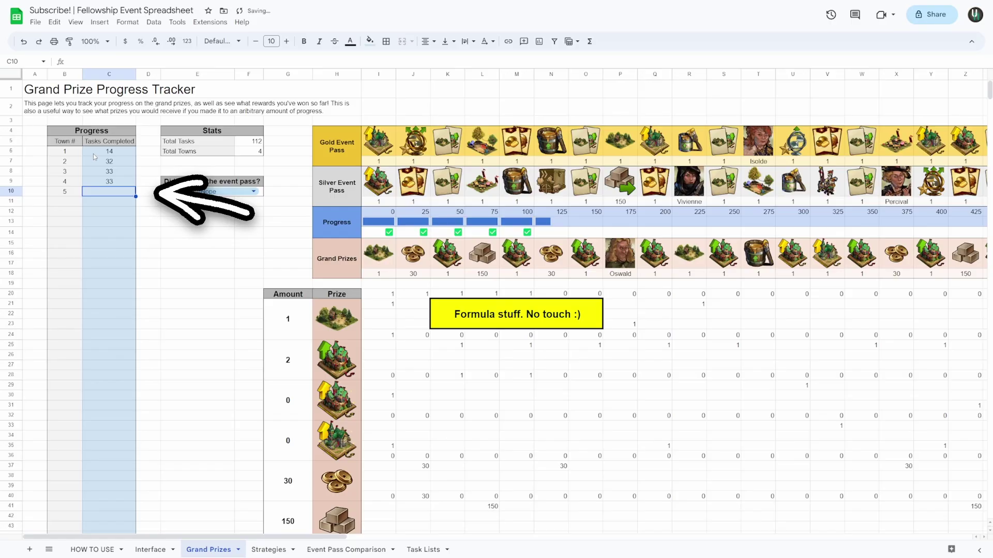
text(32)
key(Return)
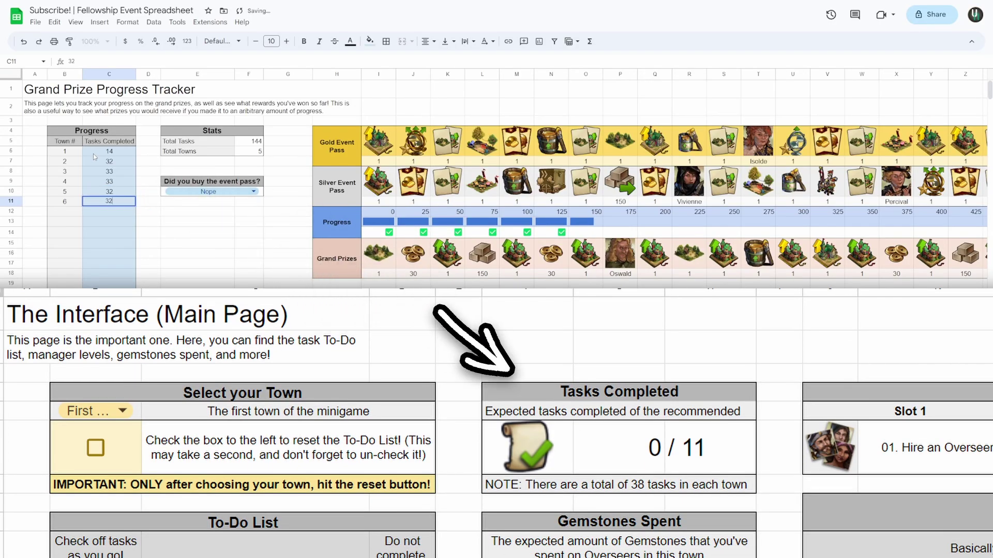
text(32)
key(Return)
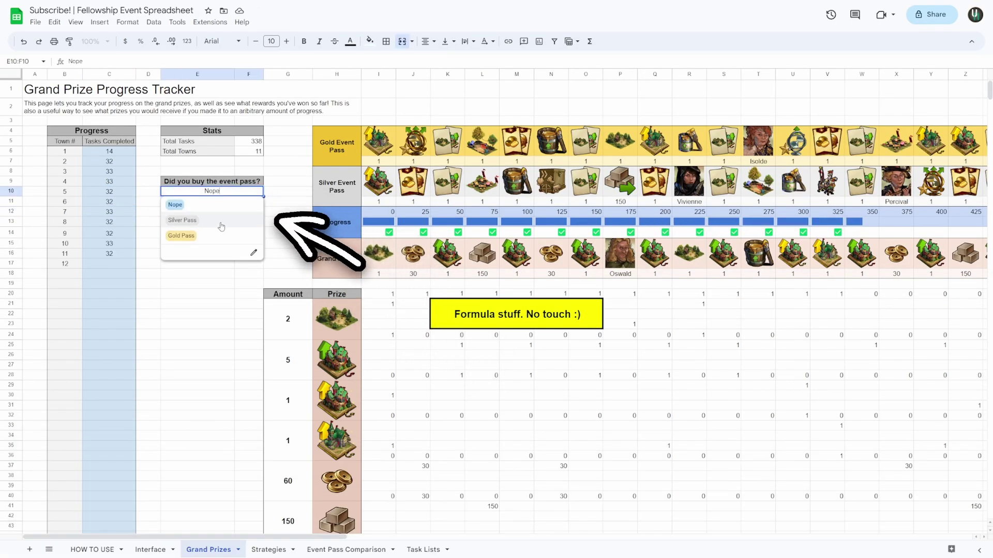
click(217, 225)
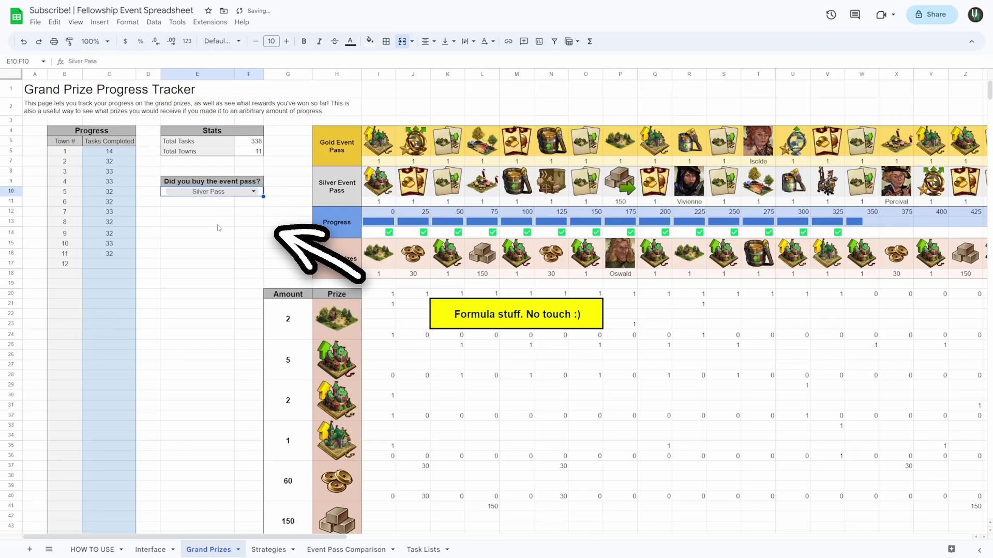
click(253, 191)
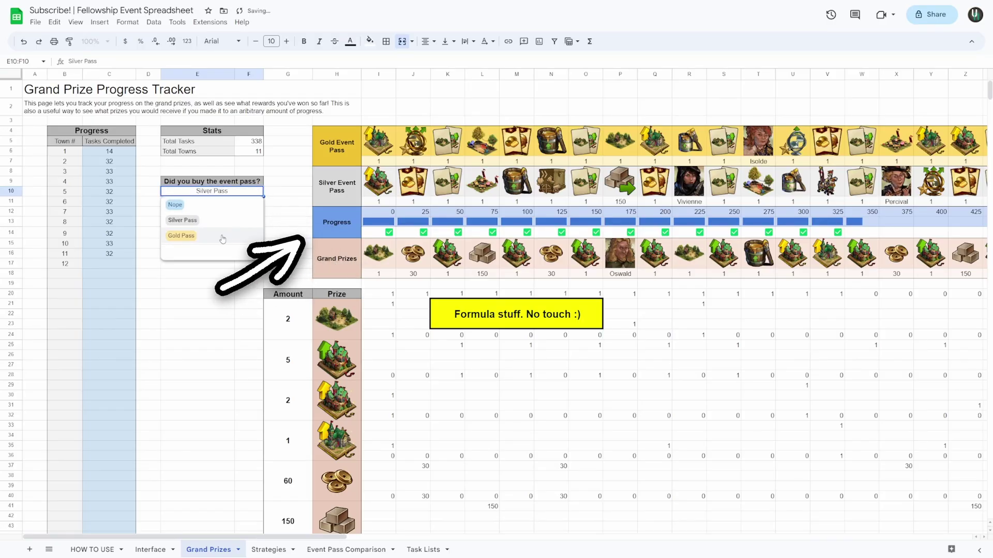
click(222, 236)
key(Return)
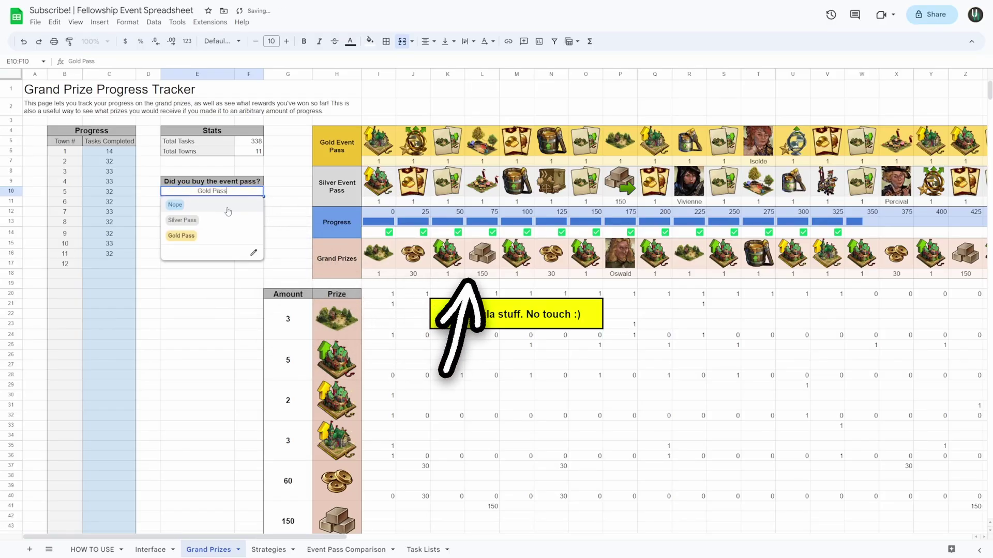
click(228, 210)
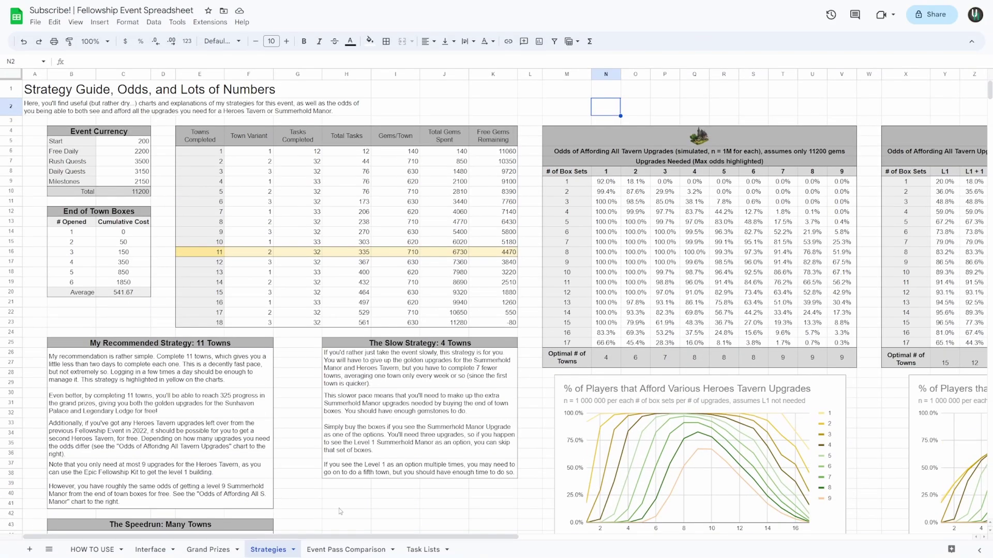
Review the Strategies sheet, then switch to the Event Pass Comparison sheet
click(339, 506)
scroll(394, 459, down, 1)
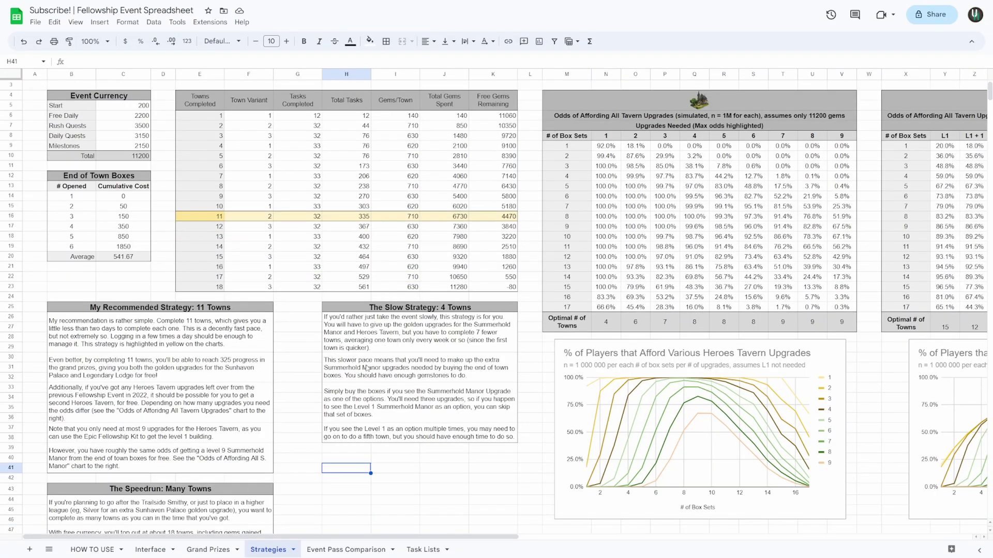
click(435, 471)
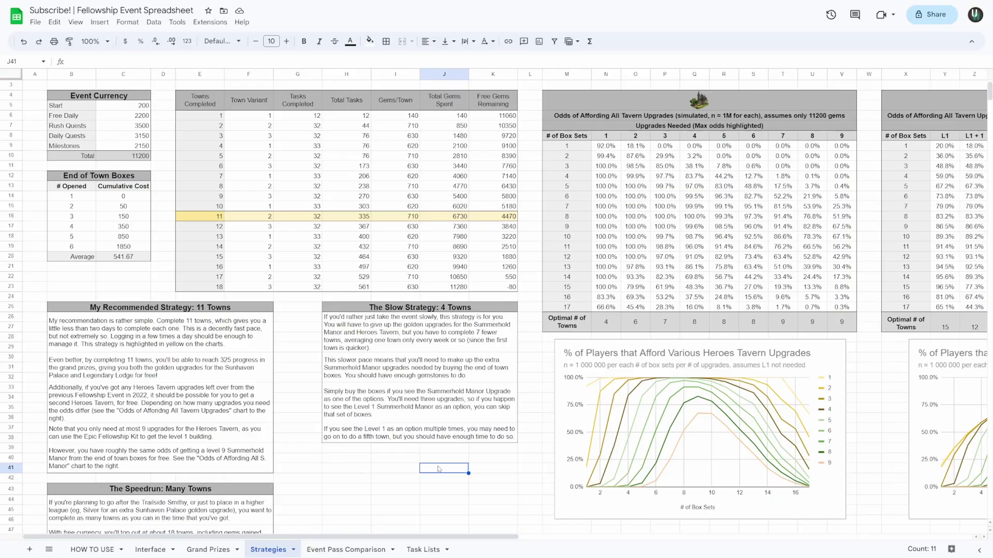
scroll(435, 471, up, 1)
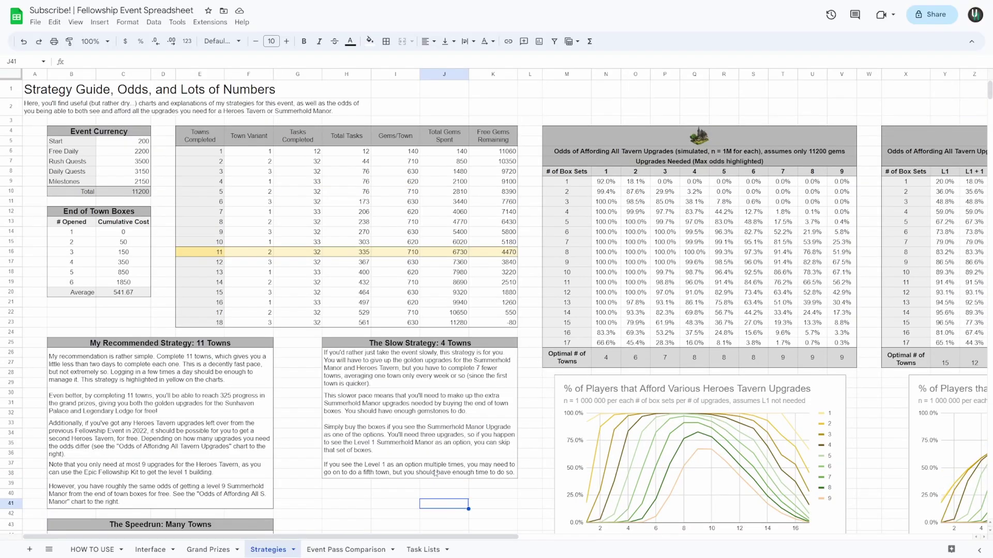
drag(231, 540, 498, 542)
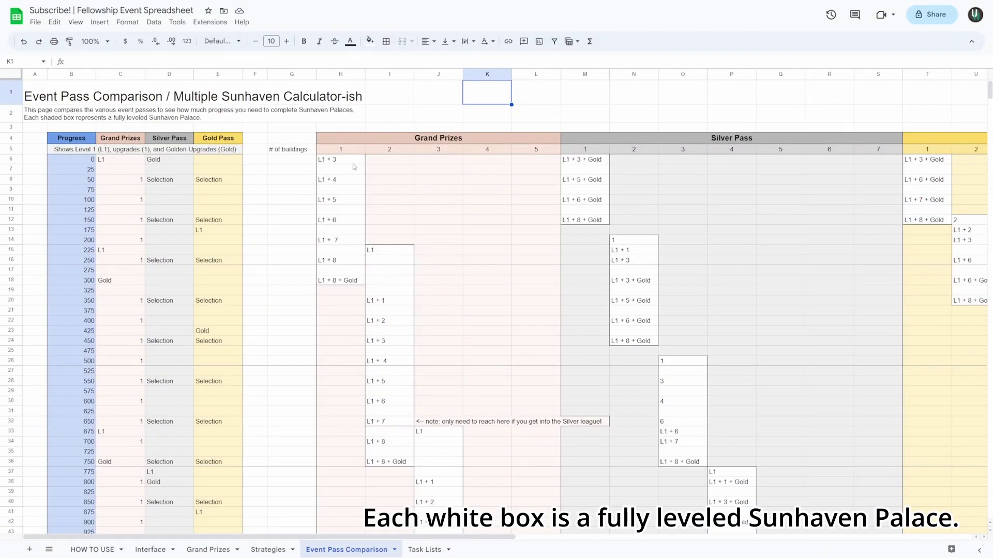
Highlight the Sunhaven Palace box H6:H18, deselect it, and move to the Task Lists sheet
drag(353, 162, 349, 281)
click(71, 280)
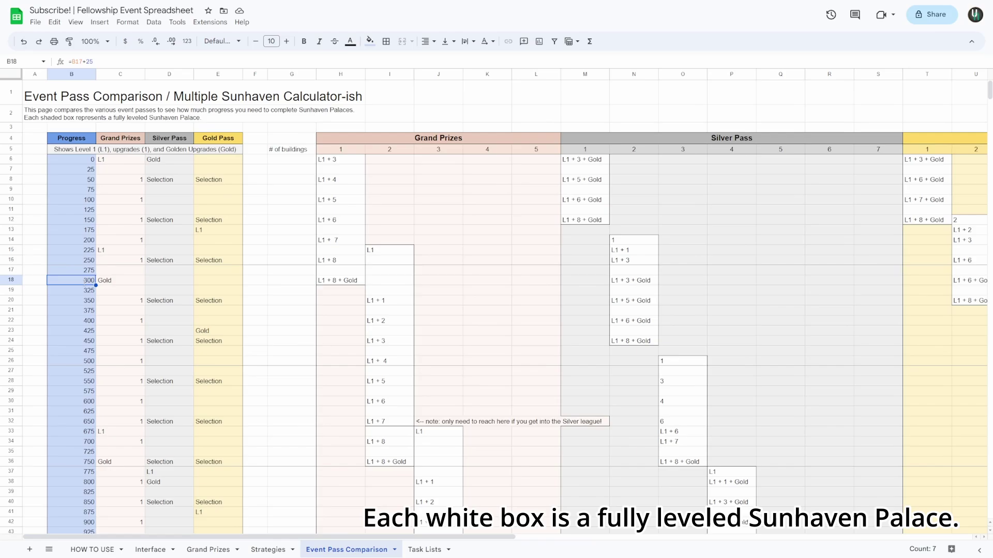
click(128, 292)
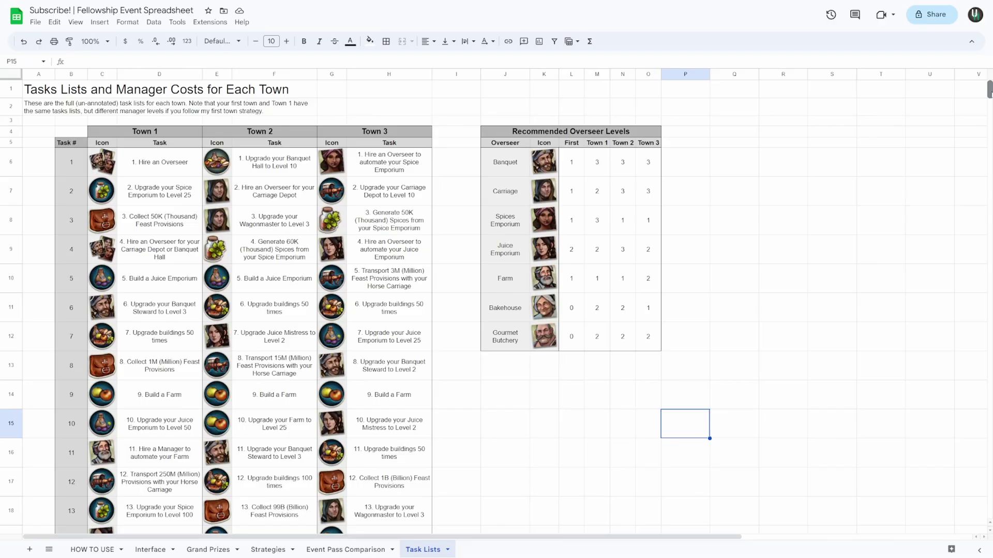
mouse_move(979, 95)
mouse_down()
mouse_move(979, 132)
mouse_move(979, 93)
mouse_up()
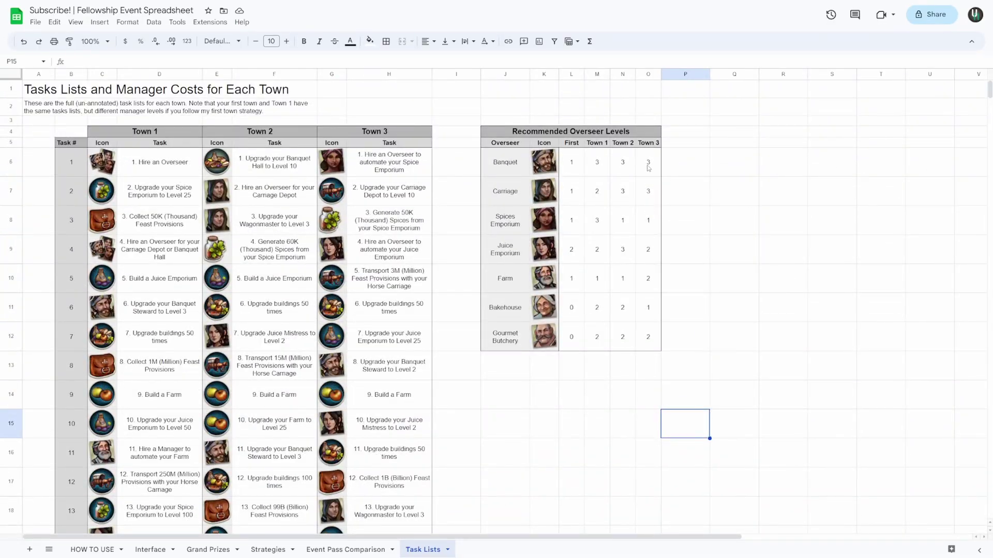